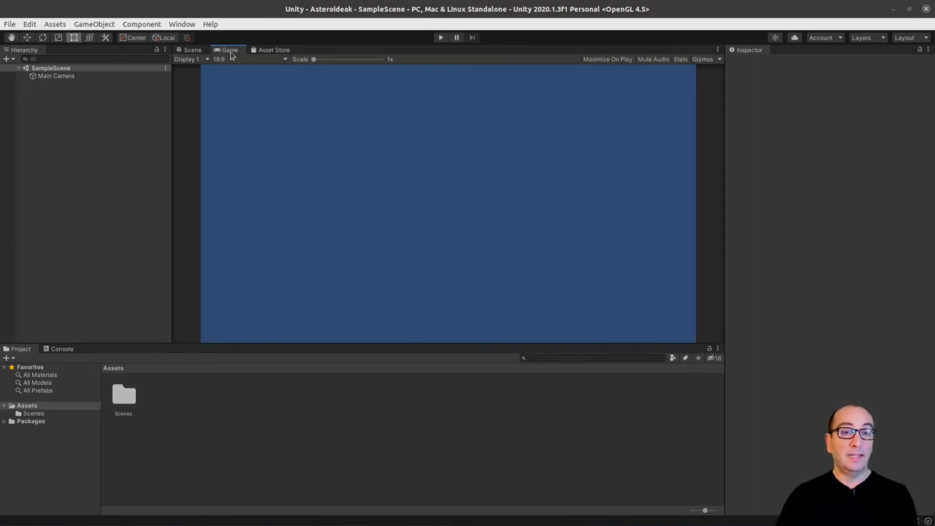
Switch to the Scene view and select Main Camera to inspect its blue solid background.
{"action": "left_click", "coordinate": [193, 51]}
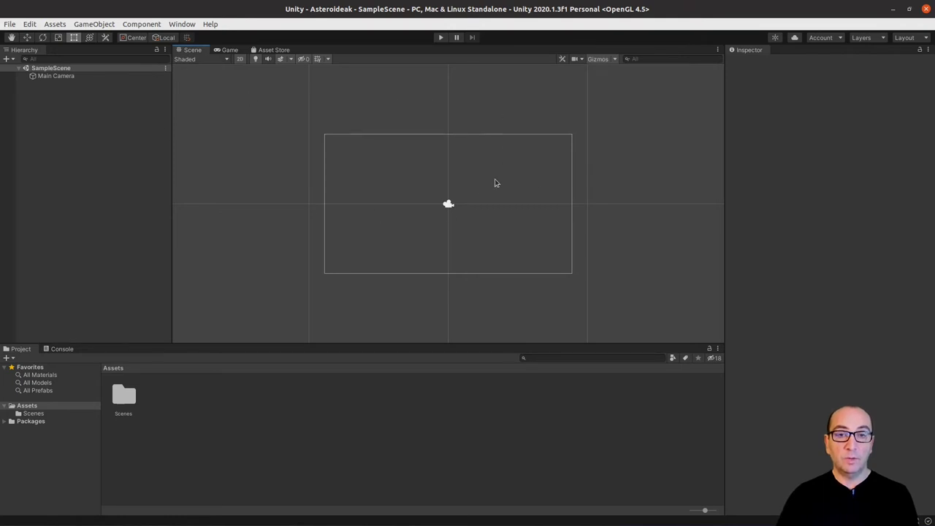
{"action": "left_click", "coordinate": [66, 82]}
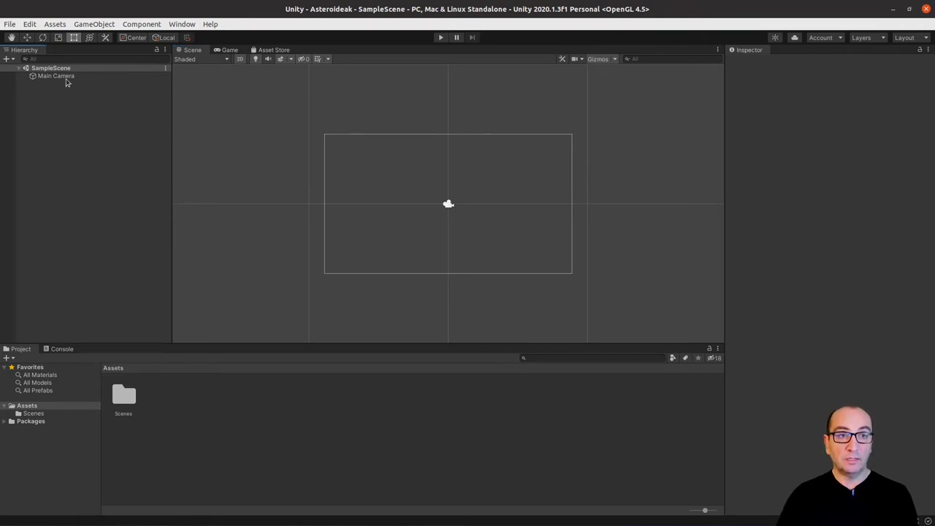
{"action": "left_click", "coordinate": [66, 77]}
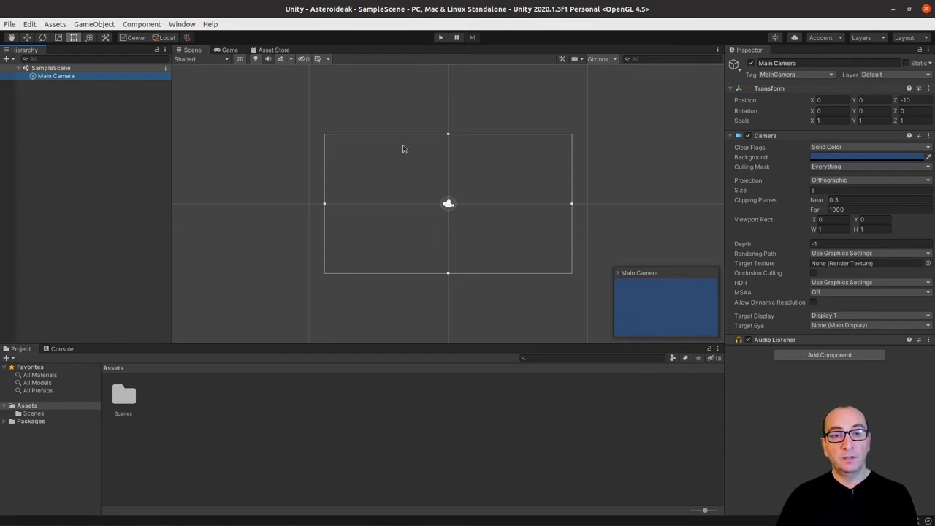
{"action": "scroll", "coordinate": [401, 198], "scroll_direction": "down", "scroll_amount": 1}
{"action": "scroll", "coordinate": [401, 198], "scroll_direction": "up", "scroll_amount": 1}
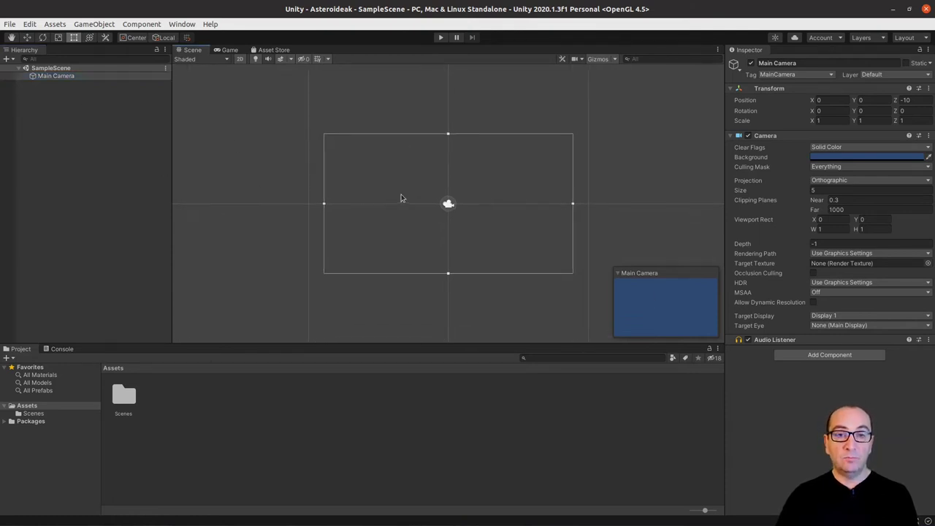
{"action": "scroll", "coordinate": [401, 198], "scroll_direction": "up", "scroll_amount": 1}
{"action": "scroll", "coordinate": [401, 198], "scroll_direction": "up", "scroll_amount": 1}
{"action": "scroll", "coordinate": [401, 198], "scroll_direction": "up", "scroll_amount": 1}
{"action": "scroll", "coordinate": [401, 198], "scroll_direction": "down", "scroll_amount": 1}
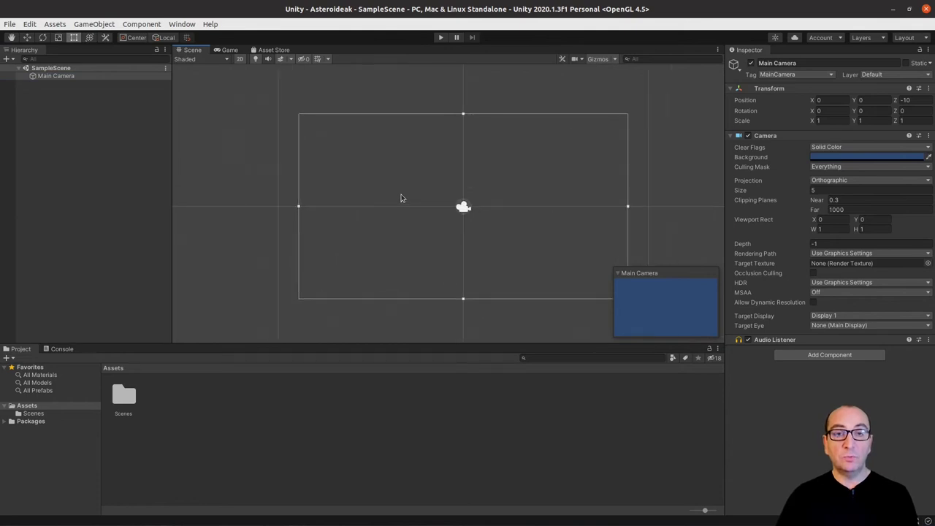
{"action": "scroll", "coordinate": [401, 198], "scroll_direction": "down", "scroll_amount": 1}
{"action": "mouse_move", "coordinate": [344, 175]}
{"action": "middle_mouse_down"}
{"action": "mouse_move", "coordinate": [324, 171]}
{"action": "mouse_move", "coordinate": [351, 191]}
{"action": "mouse_move", "coordinate": [320, 195]}
{"action": "middle_mouse_up"}
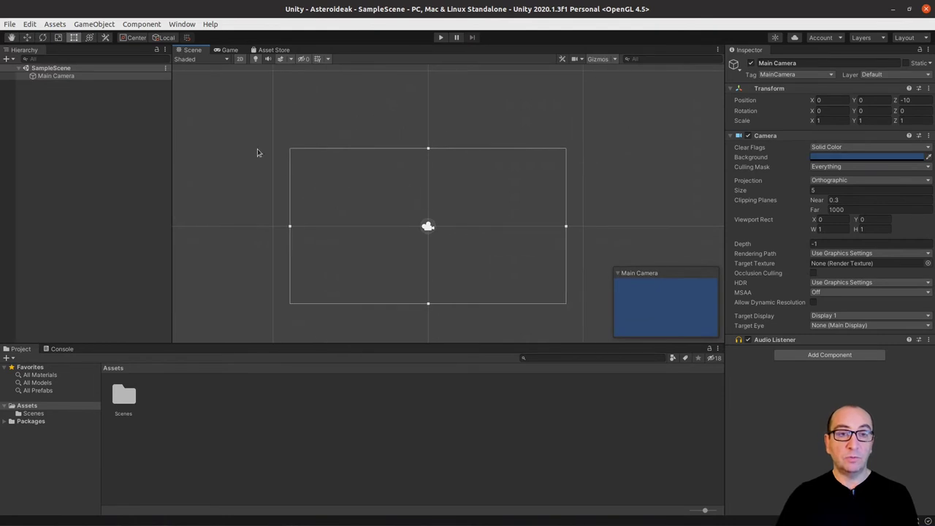
{"action": "middle_click_drag", "start_coordinate": [406, 217], "coordinate": [385, 194]}
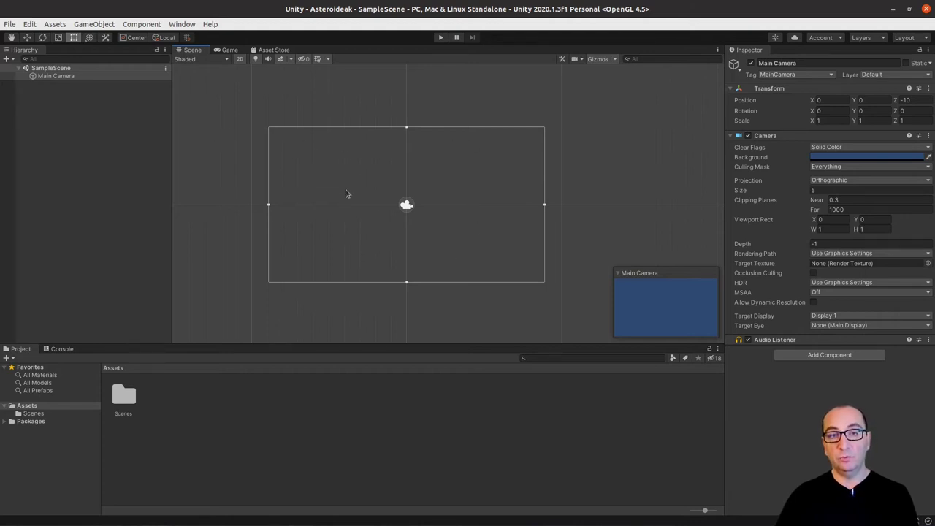
{"action": "left_click", "coordinate": [64, 77]}
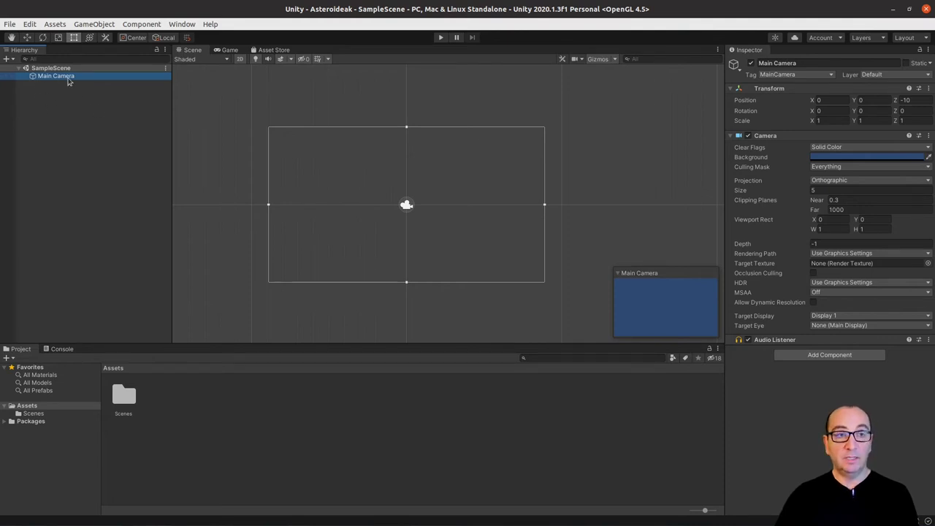
{"action": "left_click", "coordinate": [66, 77]}
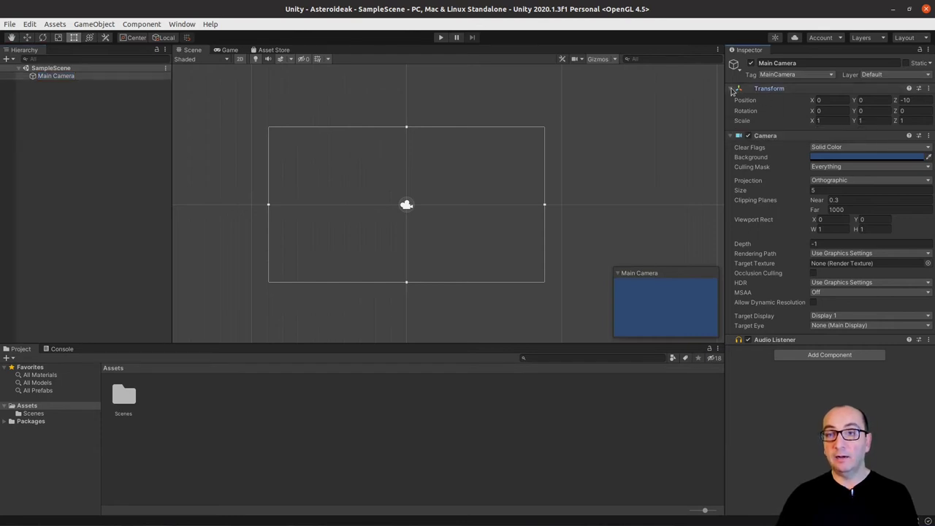
{"action": "left_click", "coordinate": [738, 89]}
{"action": "left_click", "coordinate": [738, 89]}
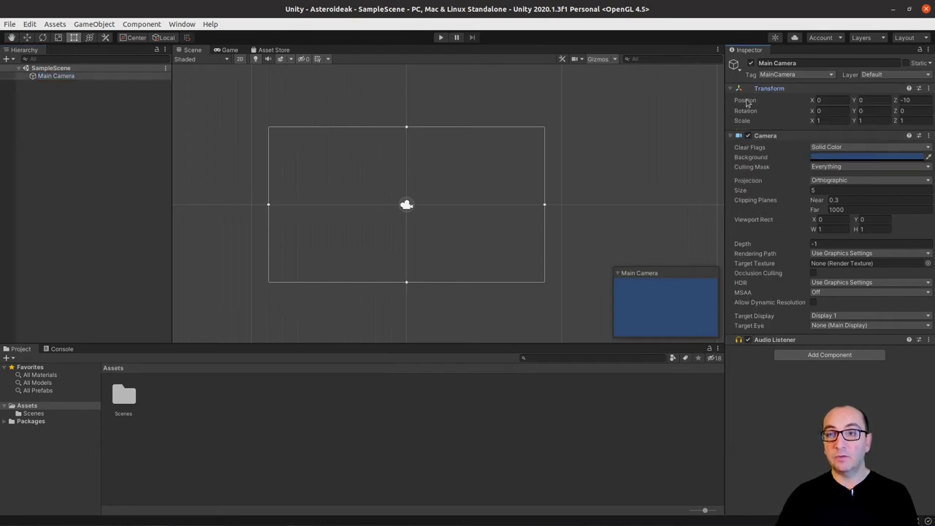
{"action": "left_click", "coordinate": [732, 137]}
{"action": "left_click", "coordinate": [732, 138]}
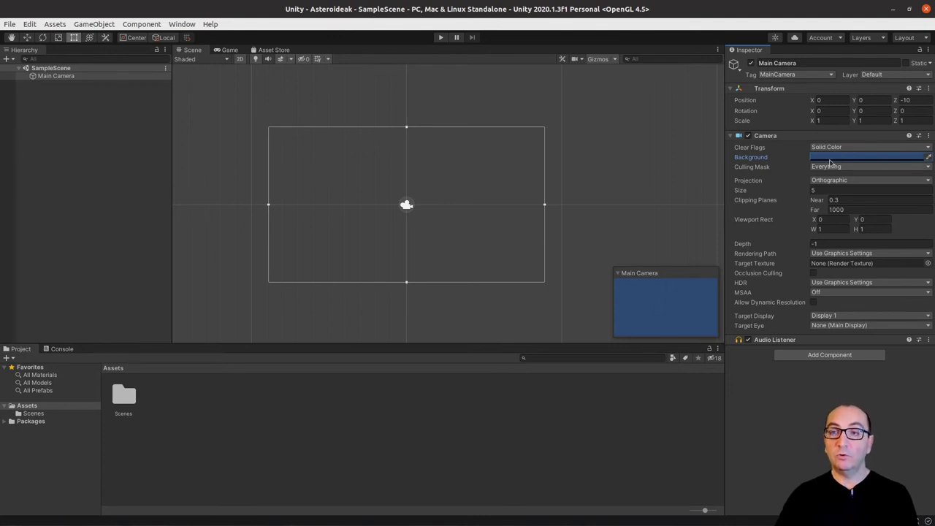
Set the Main Camera background colour to black (RGB 0,0,0) and check it in the Game view.
{"action": "left_click", "coordinate": [831, 159]}
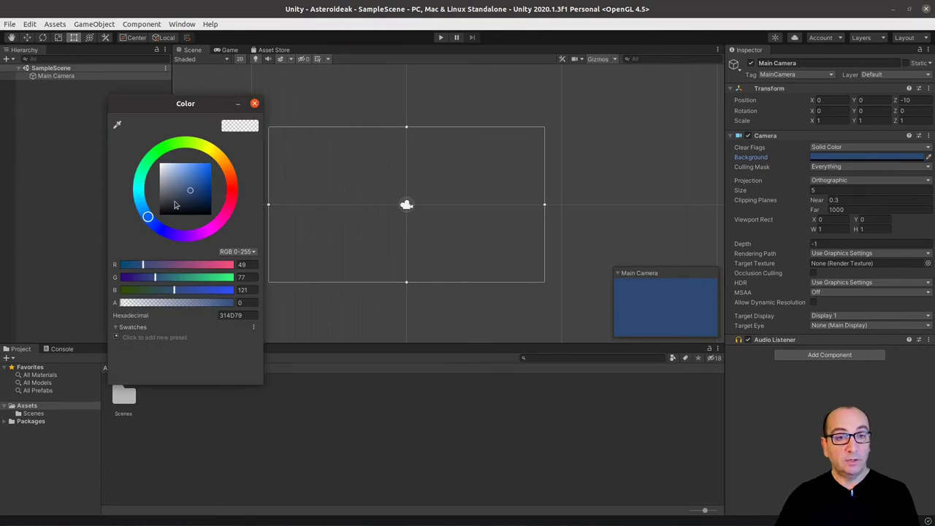
{"action": "left_click_drag", "start_coordinate": [179, 206], "coordinate": [241, 225]}
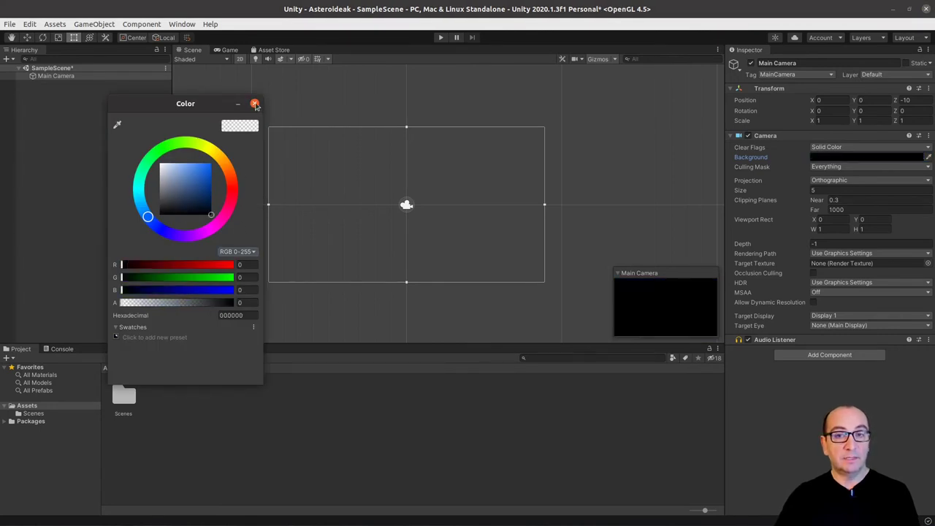
{"action": "left_click", "coordinate": [254, 102]}
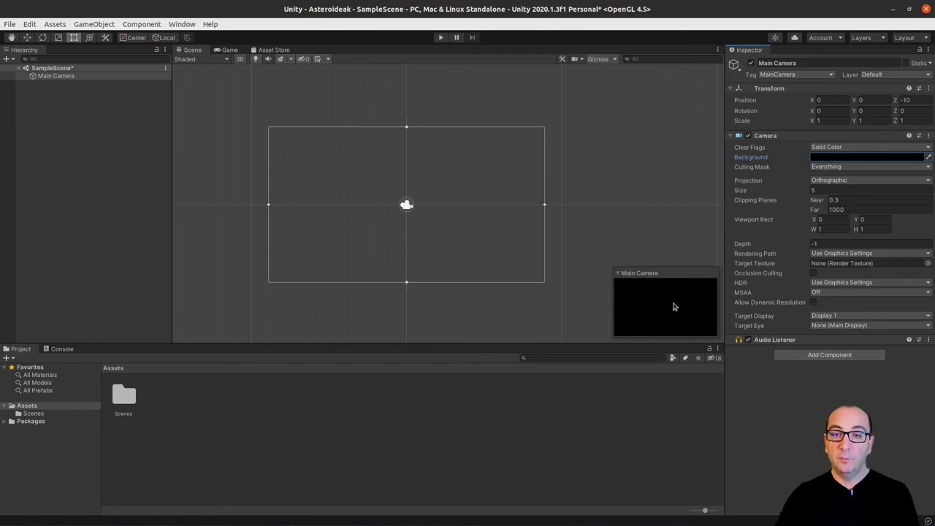
{"action": "left_click", "coordinate": [225, 50]}
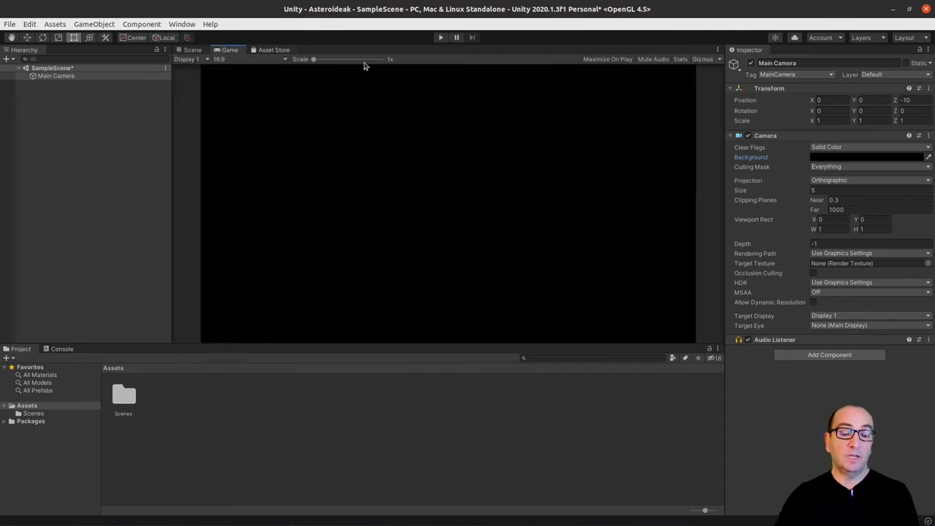
{"action": "left_click", "coordinate": [192, 50]}
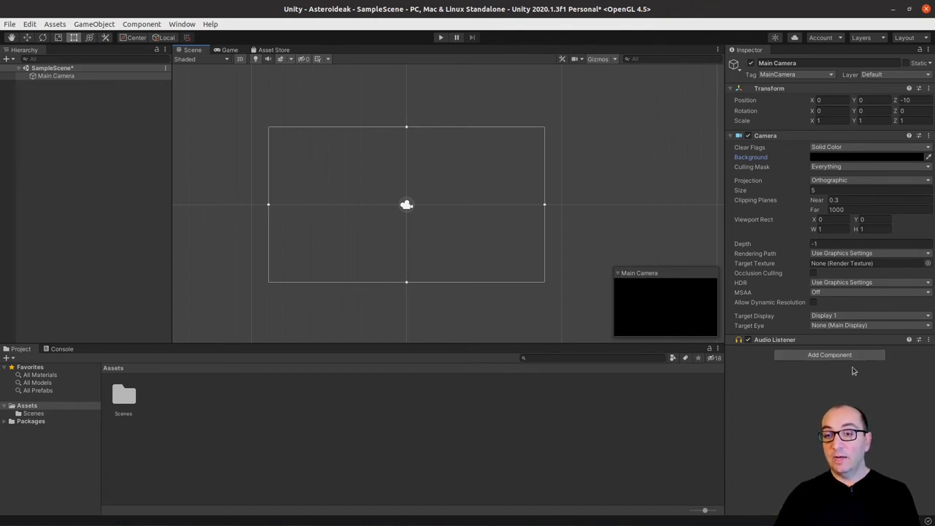
{"action": "left_click", "coordinate": [832, 356]}
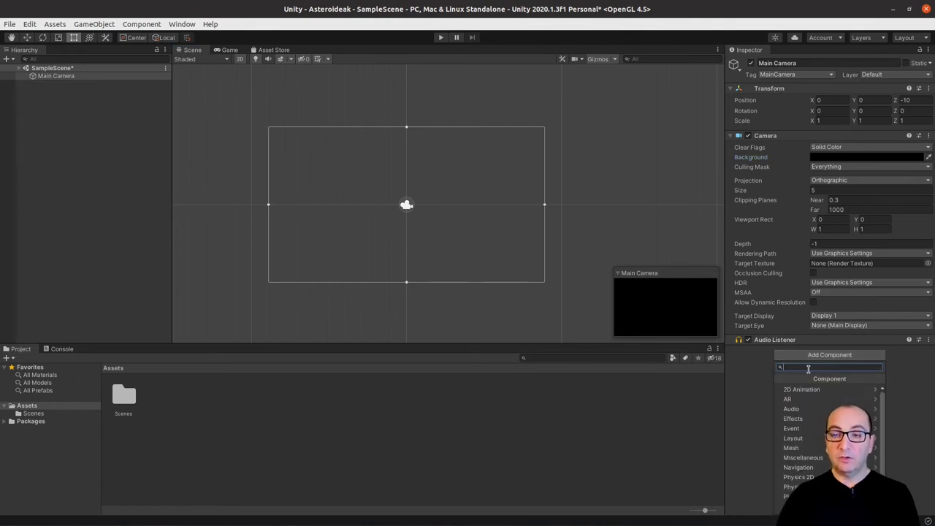
{"action": "scroll", "coordinate": [810, 433], "scroll_direction": "down", "scroll_amount": 2}
{"action": "scroll", "coordinate": [811, 432], "scroll_direction": "up", "scroll_amount": 2}
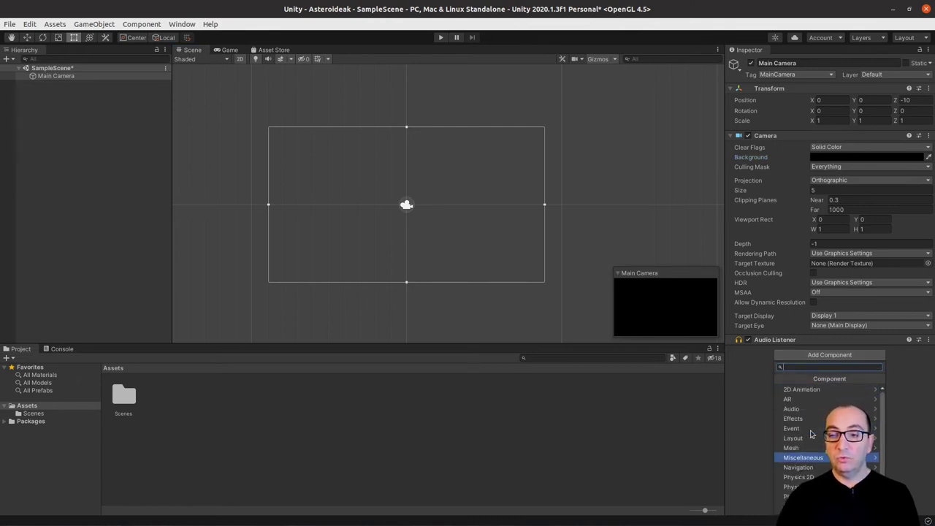
{"action": "left_click", "coordinate": [810, 390]}
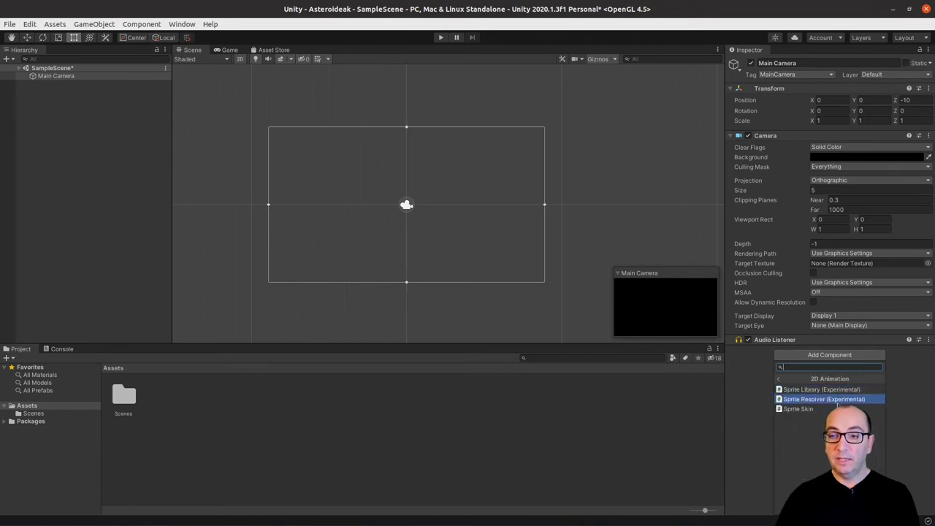
{"action": "left_click", "coordinate": [779, 380]}
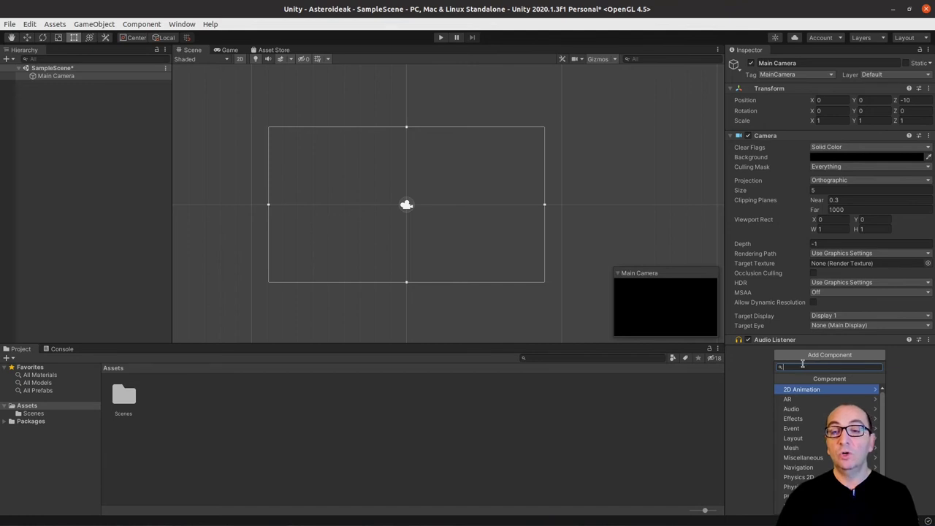
{"action": "left_click", "coordinate": [746, 372]}
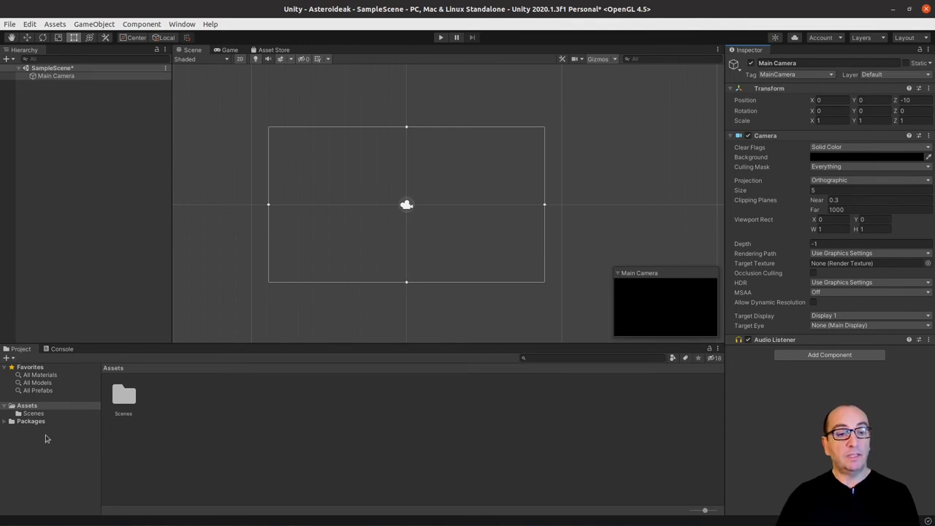
{"action": "left_click", "coordinate": [27, 406]}
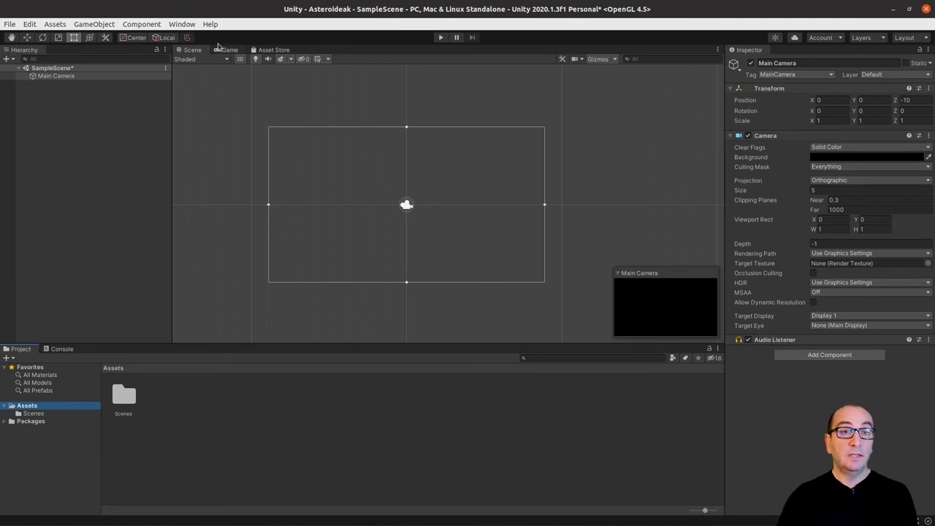
Pan the scene, then view the camera's solid black output in the Game view.
{"action": "middle_click_drag", "start_coordinate": [395, 228], "coordinate": [324, 266]}
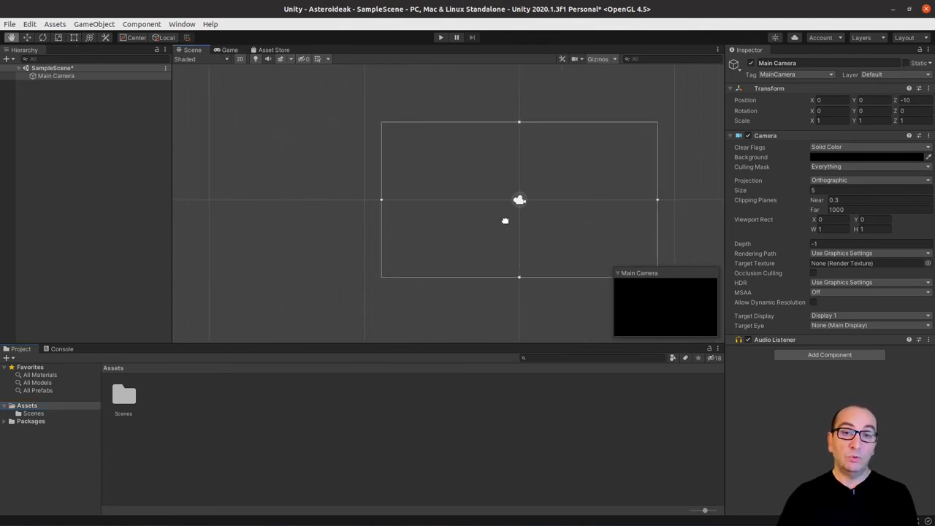
{"action": "left_click", "coordinate": [223, 50]}
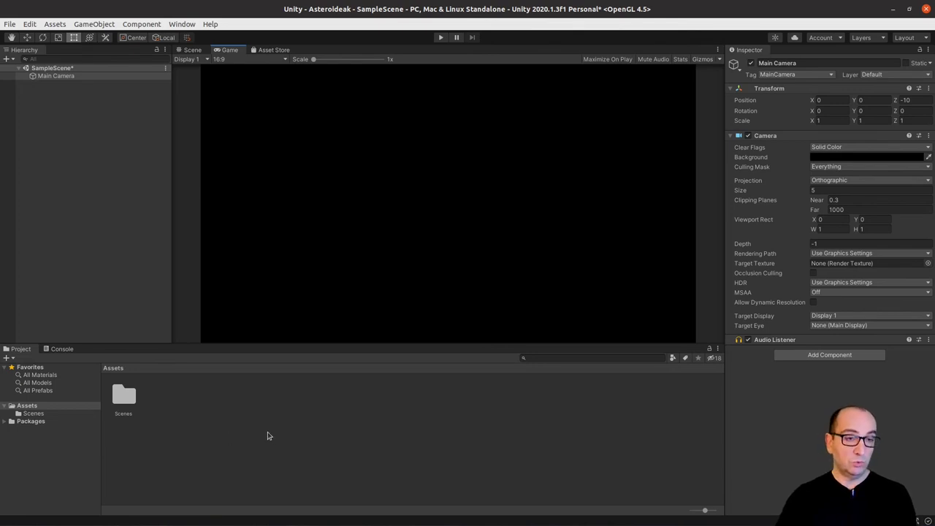
{"action": "left_click", "coordinate": [57, 351]}
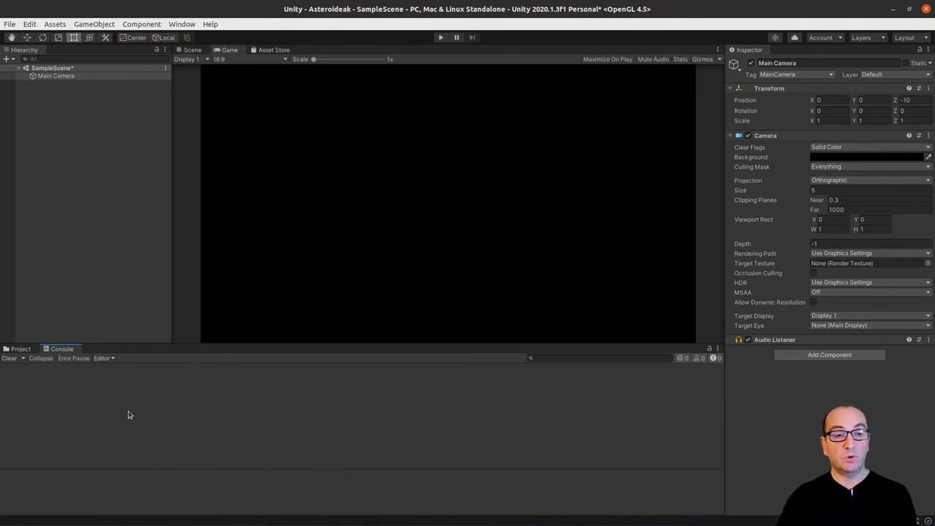
{"action": "left_click", "coordinate": [19, 349]}
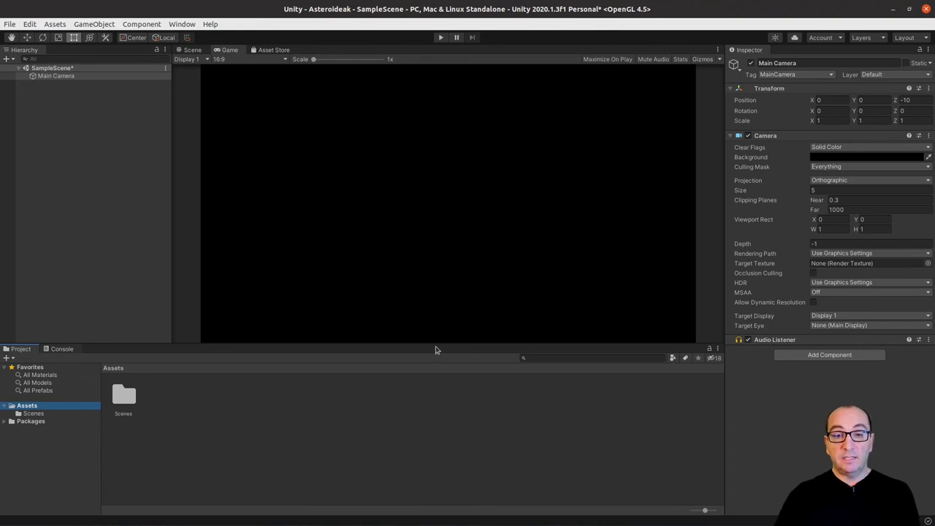
Enlarge the upper panel, return to the Scene view, and frame the Main Camera with F.
{"action": "left_click_drag", "start_coordinate": [435, 342], "coordinate": [437, 384]}
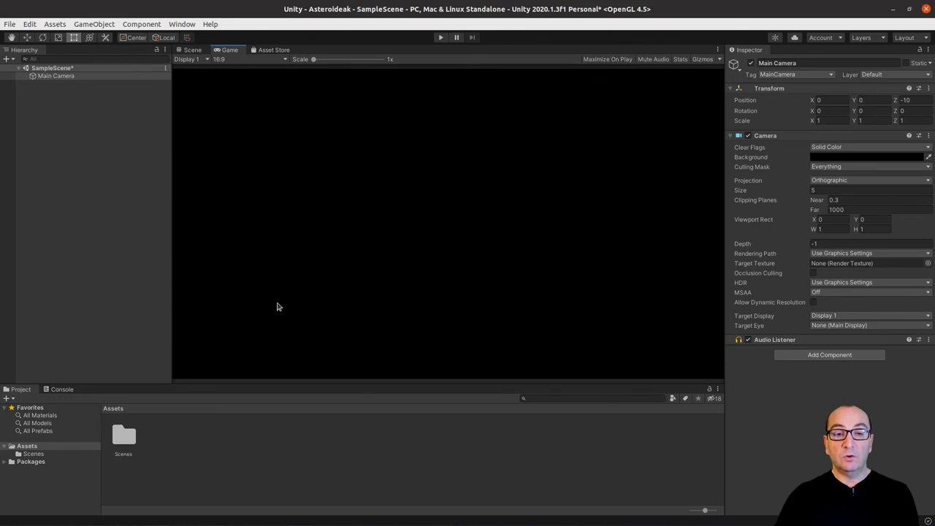
{"action": "left_click", "coordinate": [192, 50]}
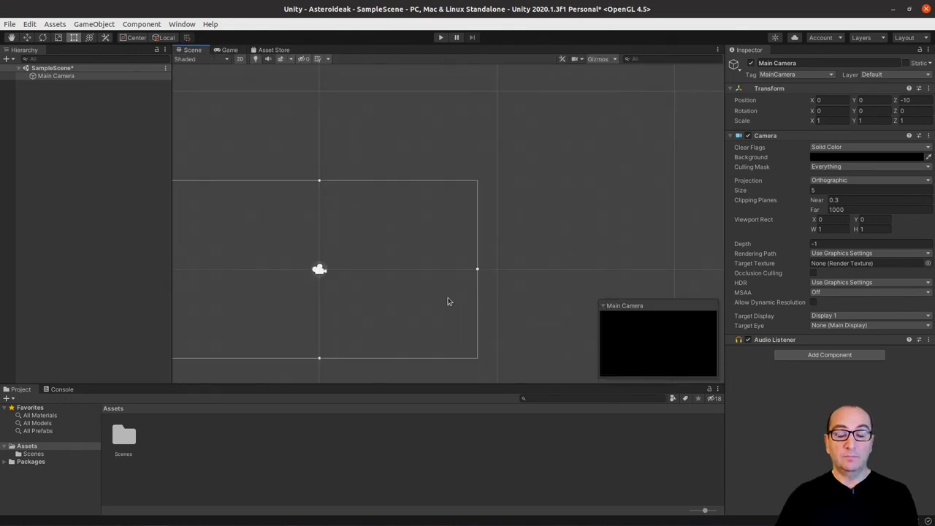
{"action": "left_click", "coordinate": [75, 78]}
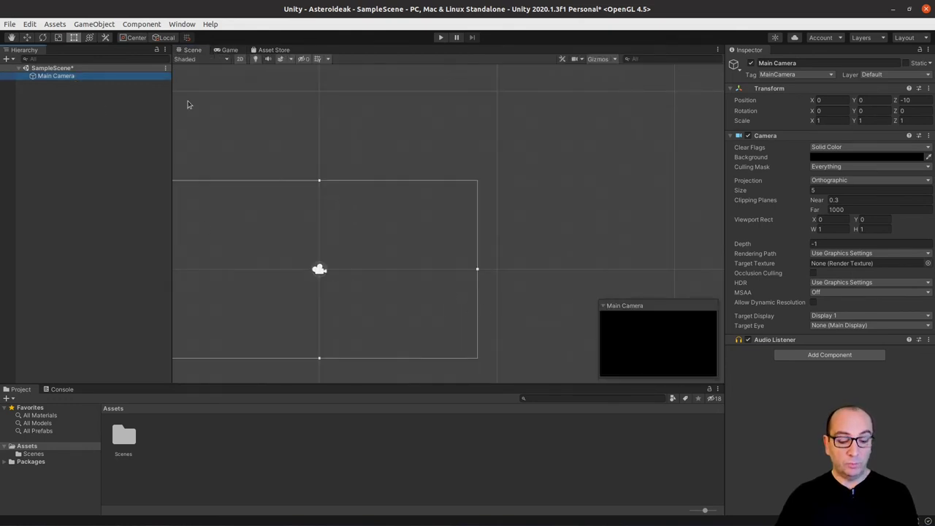
{"action": "key", "text": "f"}
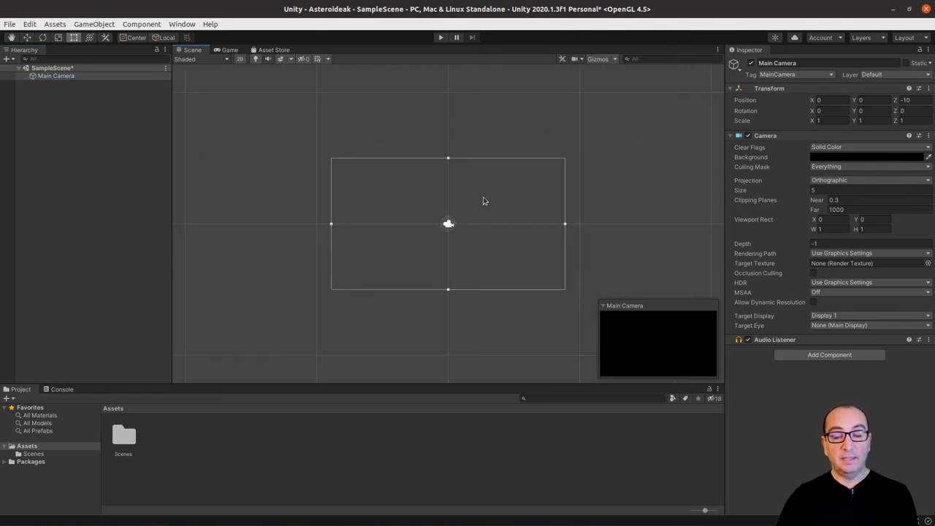